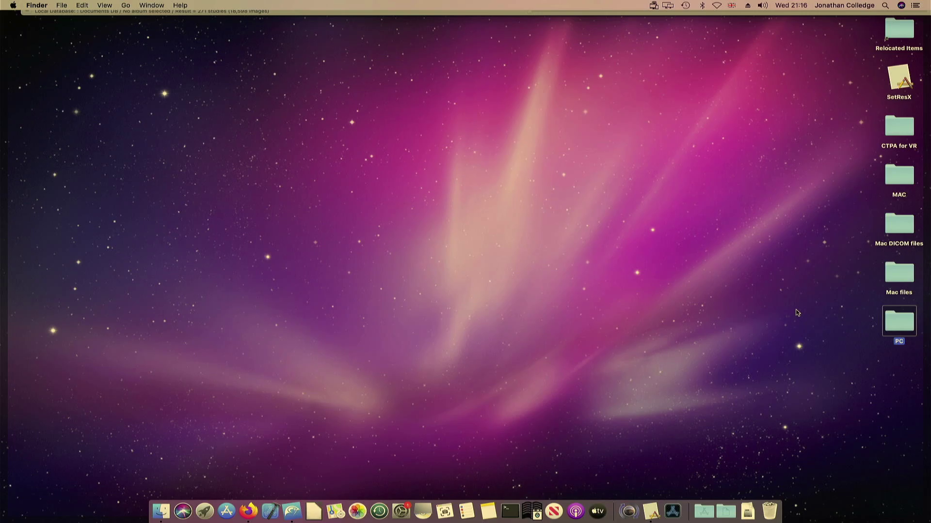
Create a new folder named 'New' on the desktop.
right_click(672, 280)
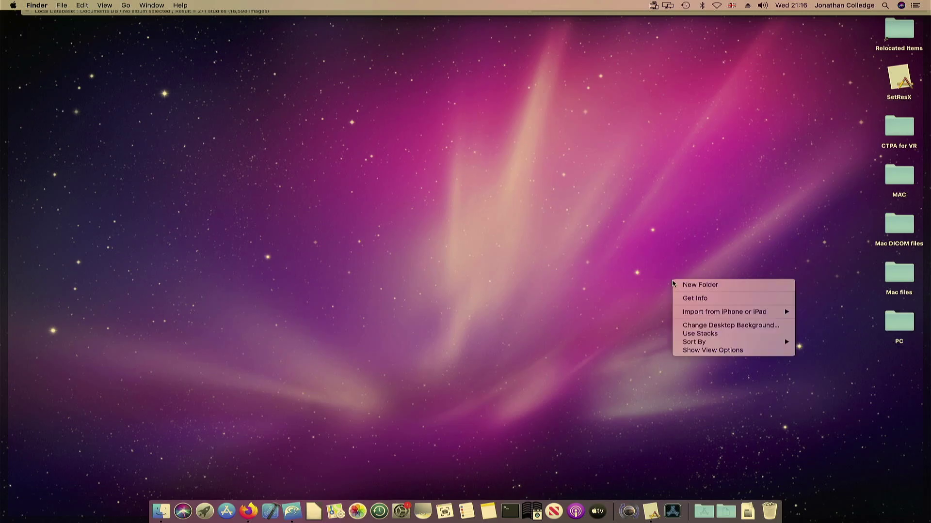
click(716, 285)
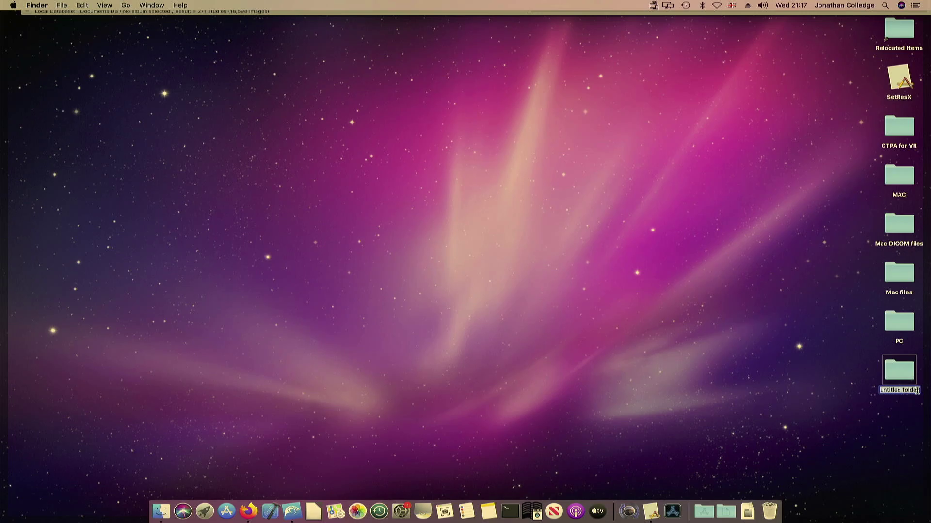
text(New)
click(827, 197)
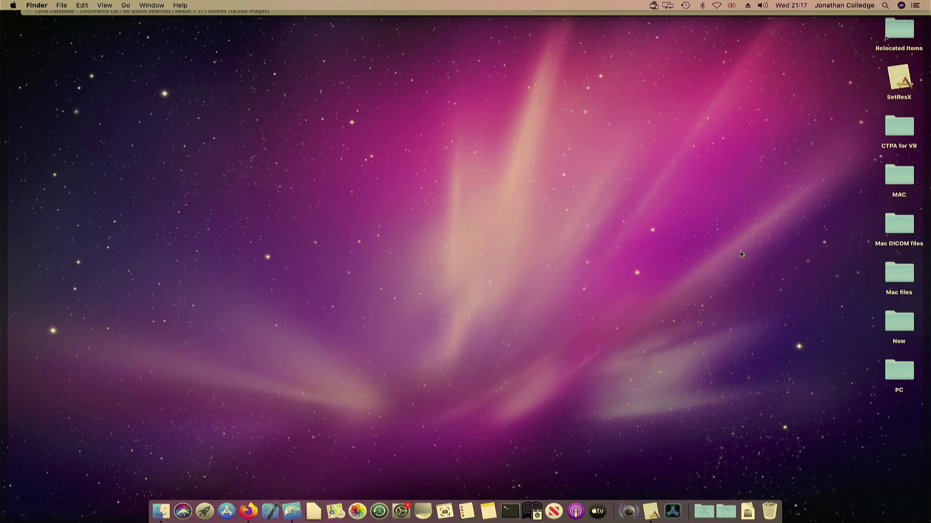
In Horos, start a New Database Folder and navigate into the desktop's New folder.
click(288, 515)
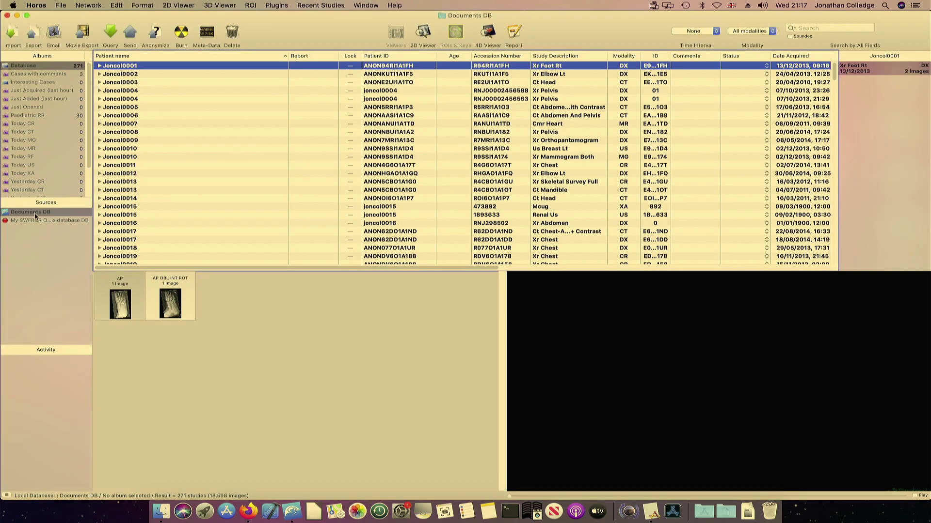
click(61, 6)
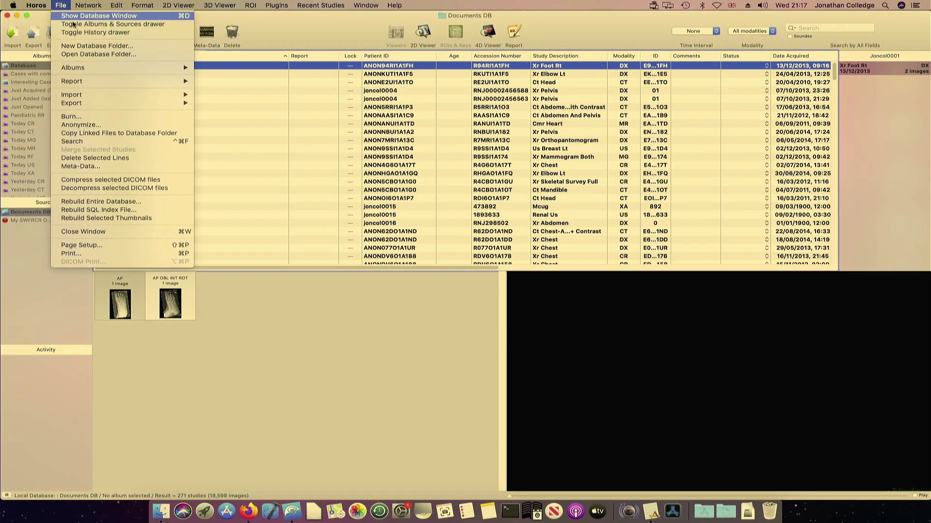
click(81, 47)
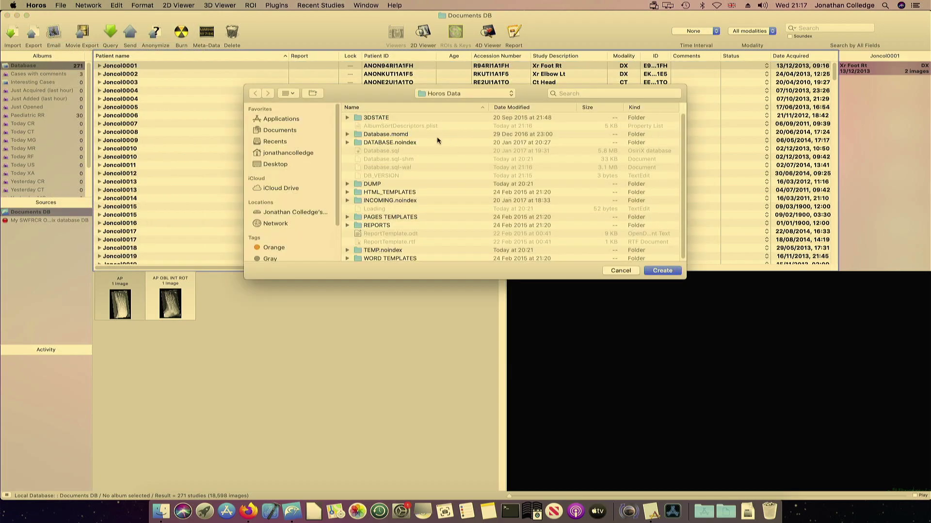
click(267, 164)
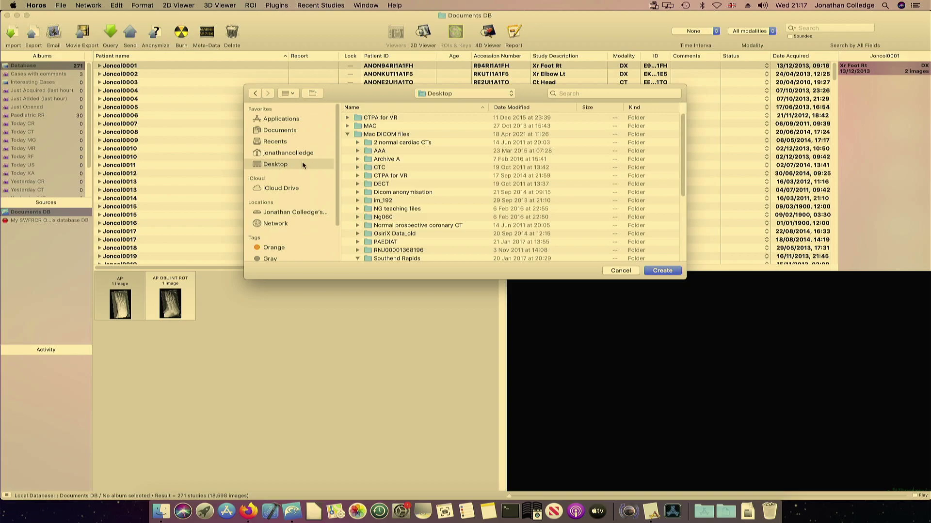
click(348, 134)
click(361, 152)
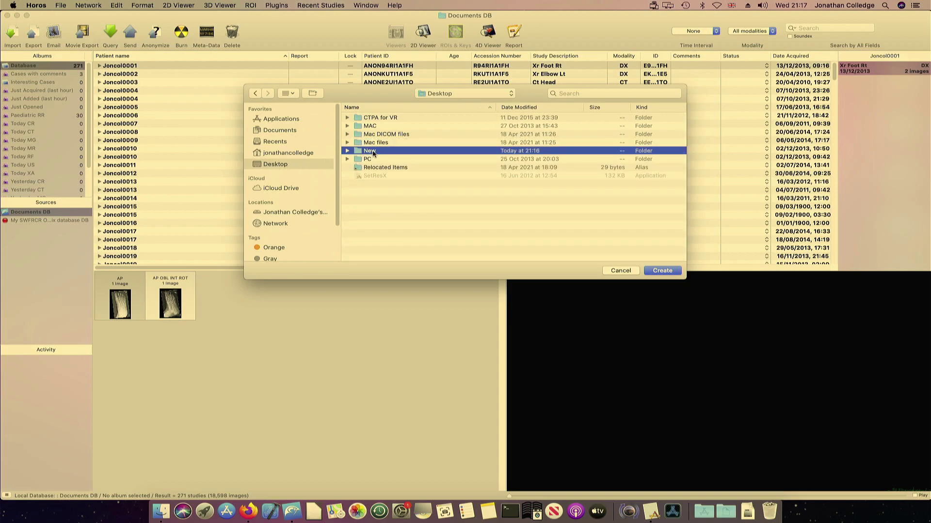
double_click(373, 152)
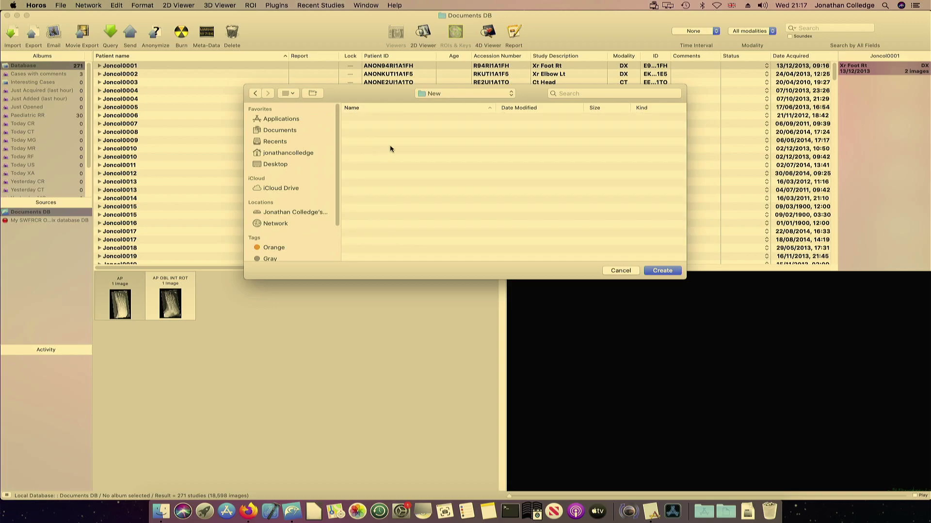
Create the database as New DB, then switch to Documents DB and back to New DB.
click(664, 271)
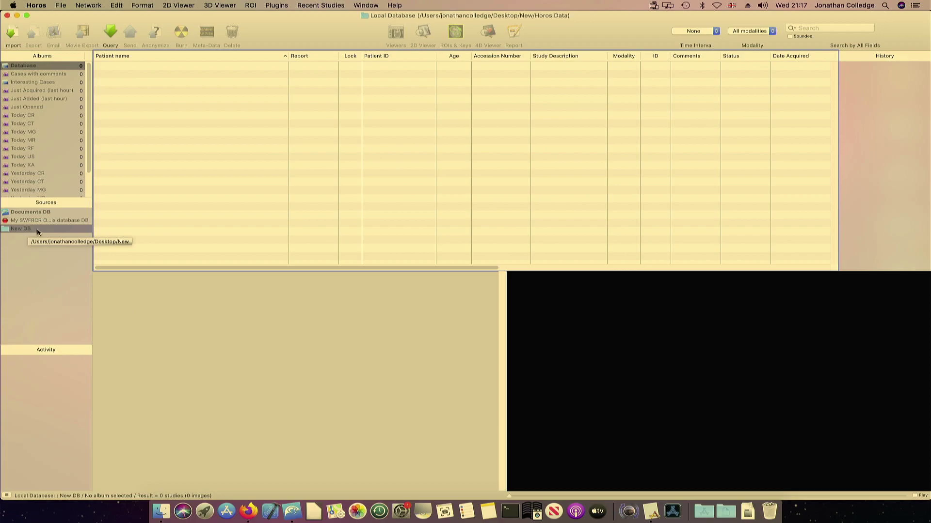
click(41, 212)
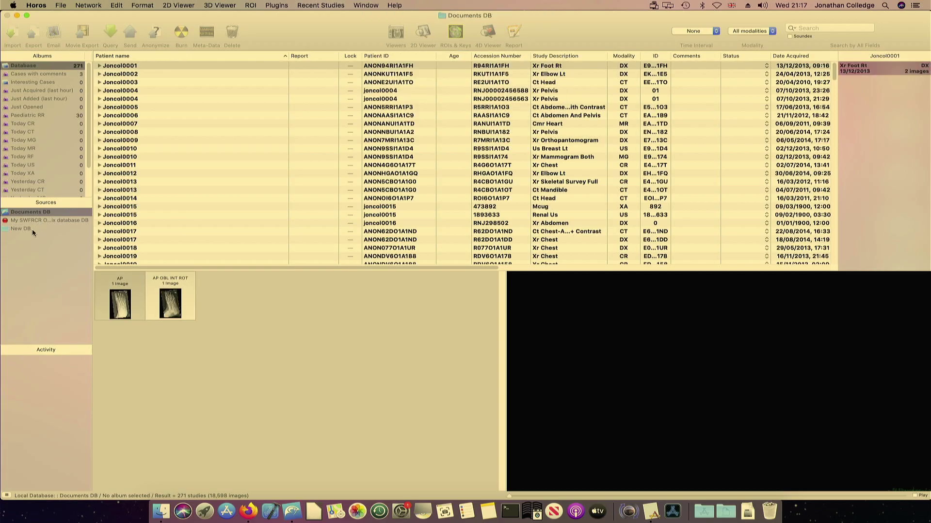
click(33, 229)
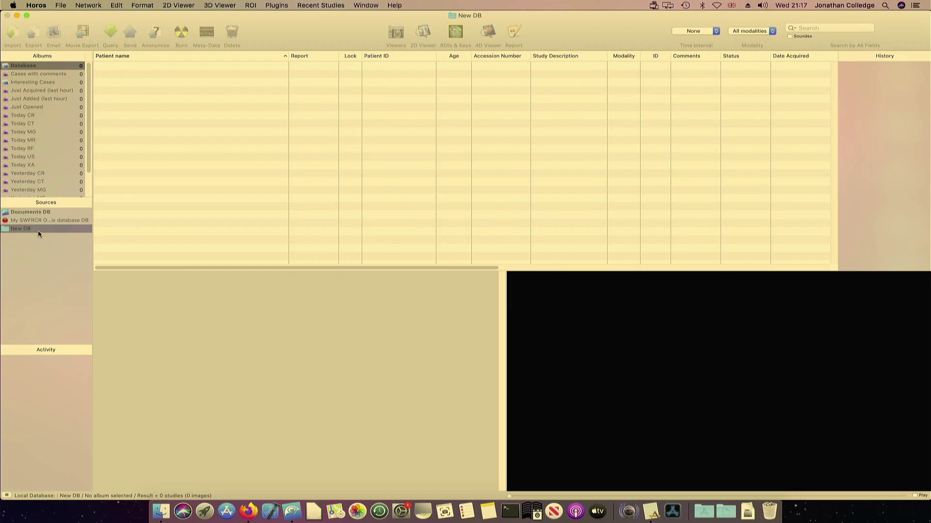
Import Desktop > Mac DICOM files > Southend RR into New DB as links, keeping the ZIP.
click(14, 34)
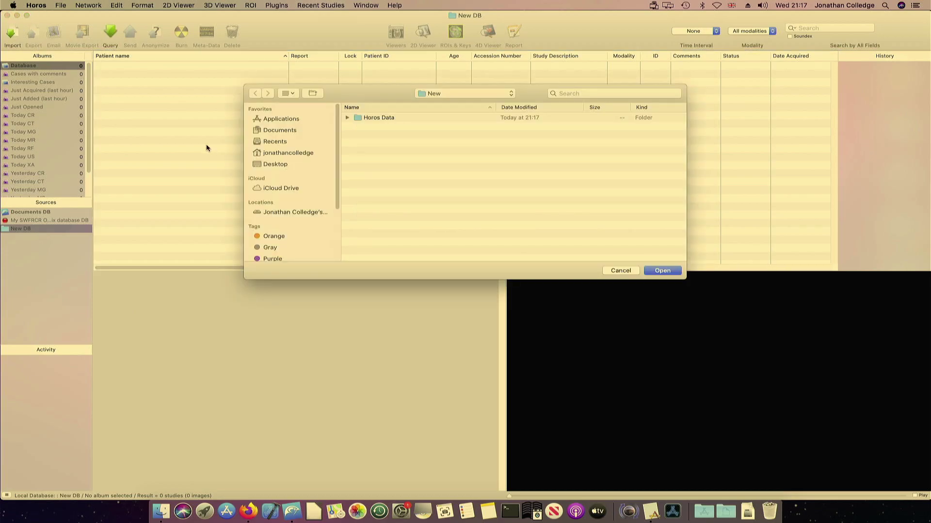
click(276, 164)
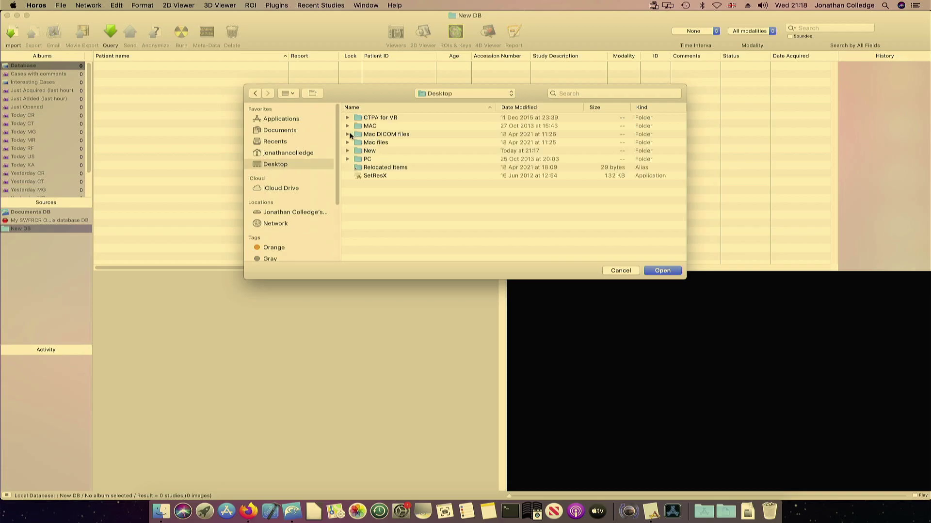
click(347, 134)
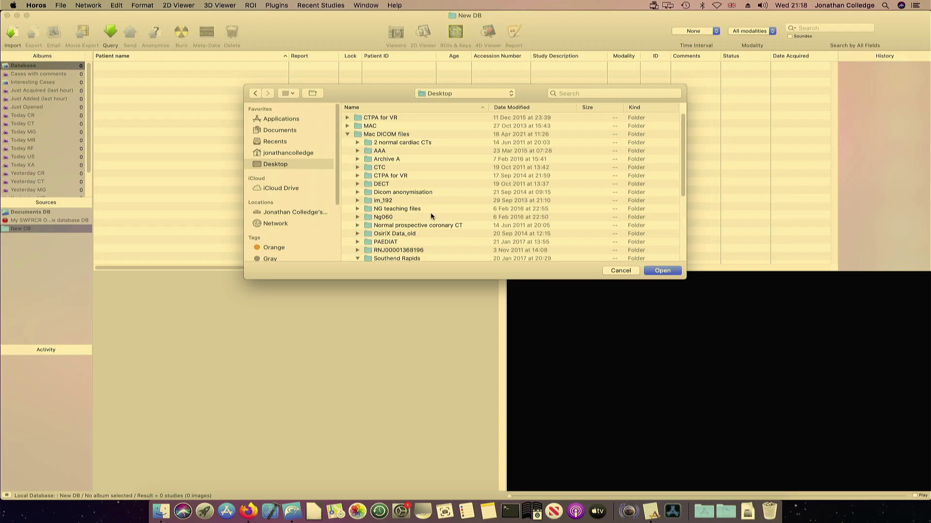
scroll(416, 191, down, 5)
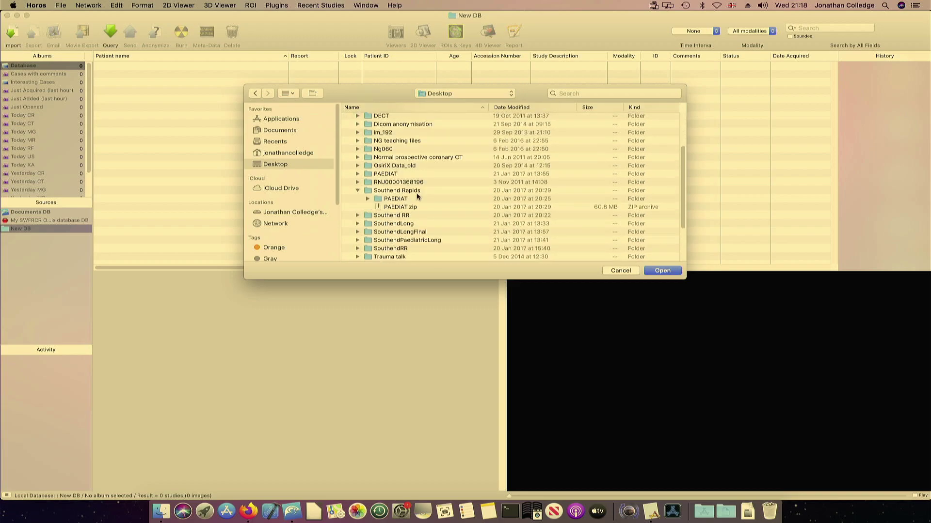
click(392, 217)
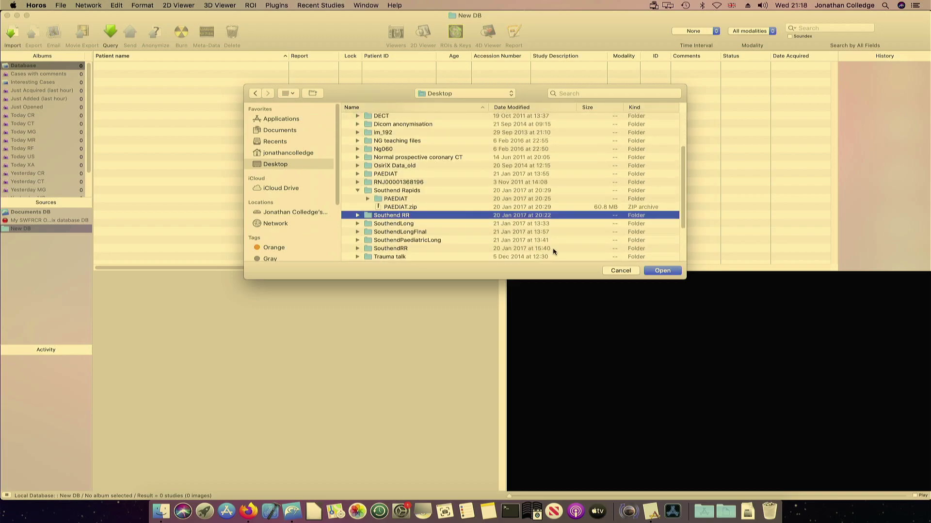
click(661, 271)
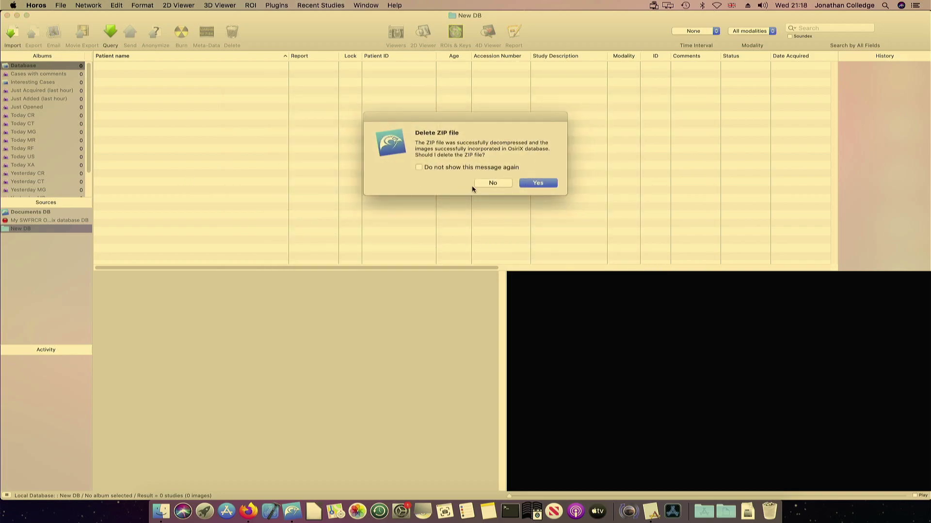
click(492, 183)
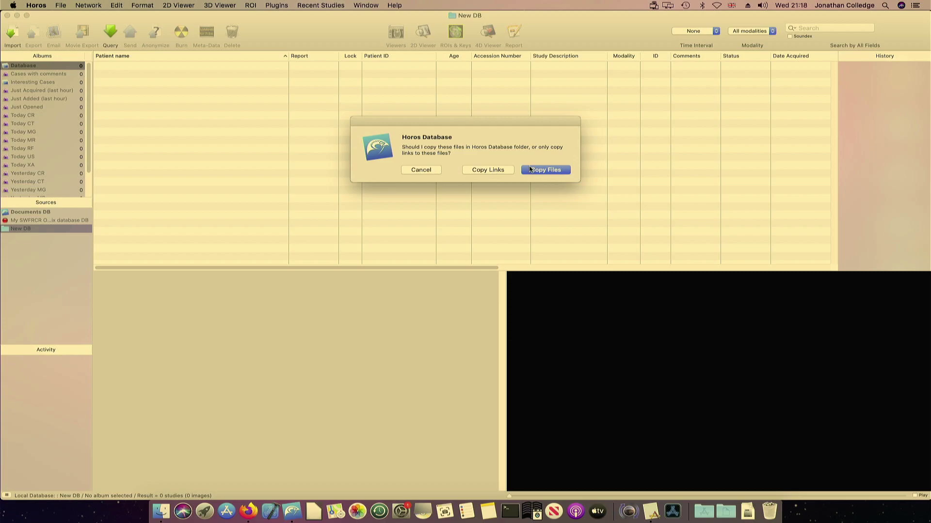
click(473, 171)
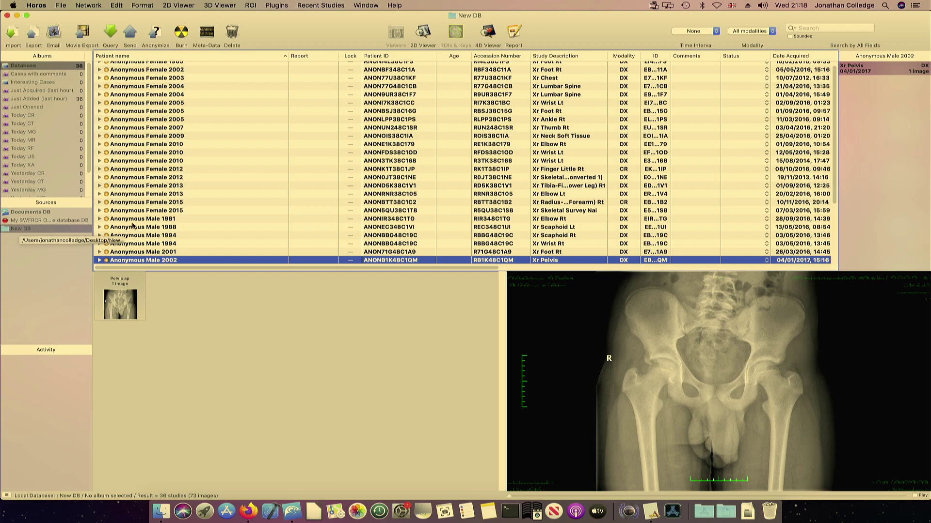
Switch back to the Documents DB database with its 271 studies.
click(36, 214)
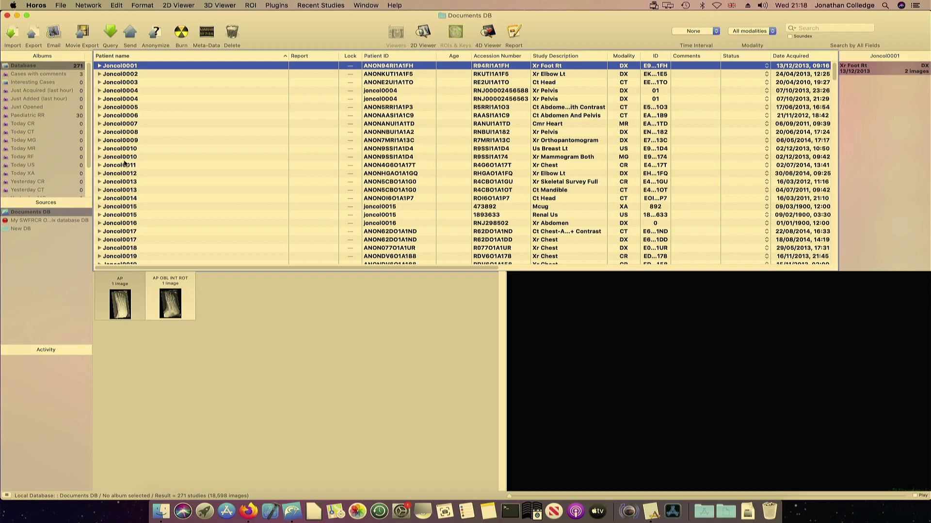
Add smart album JC to Documents DB, filtering on Patient Name containing the patient's name fragment.
right_click(66, 114)
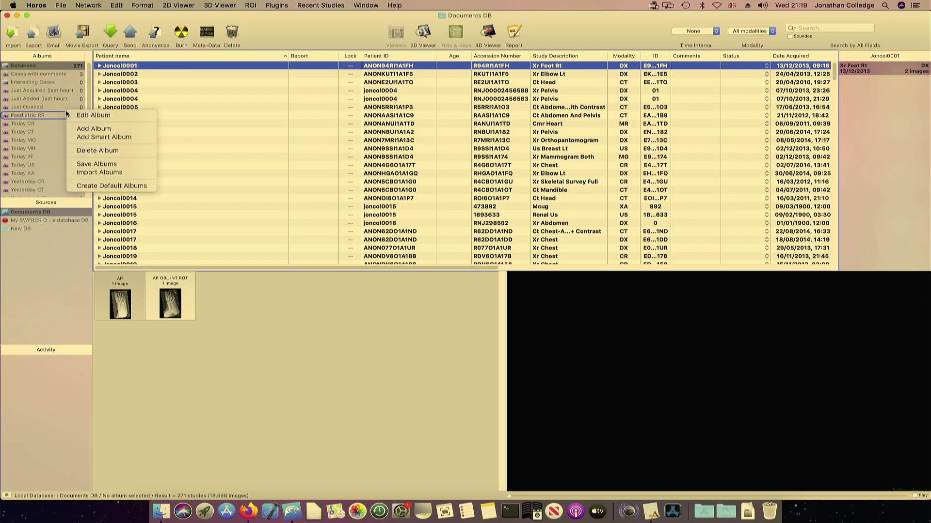
click(103, 137)
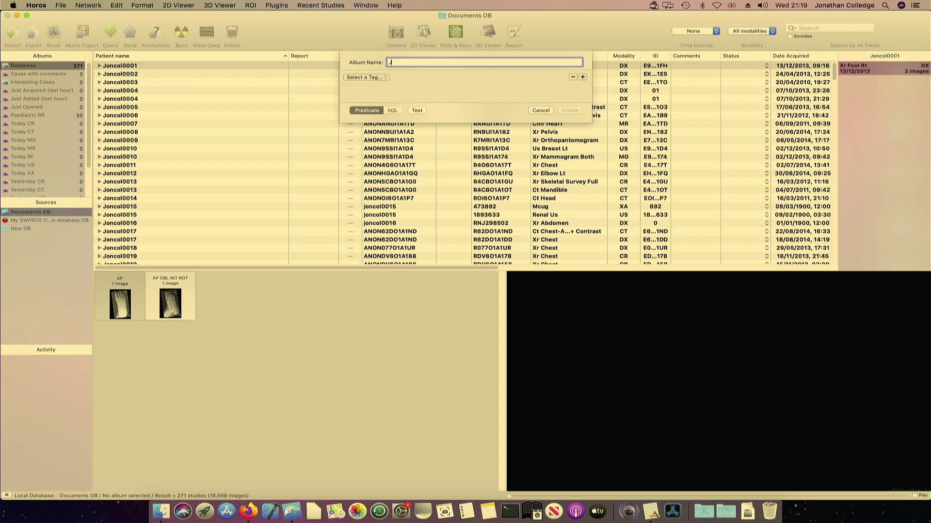
click(366, 77)
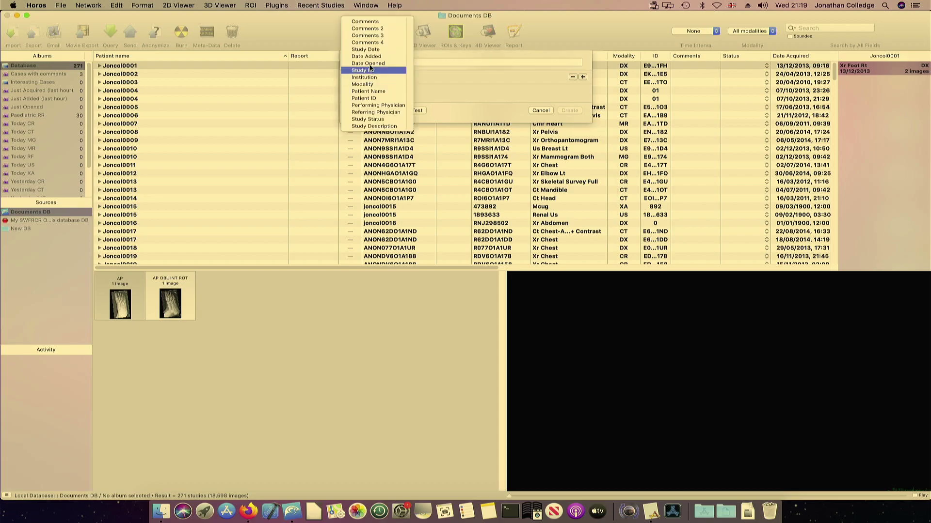
click(393, 91)
click(450, 78)
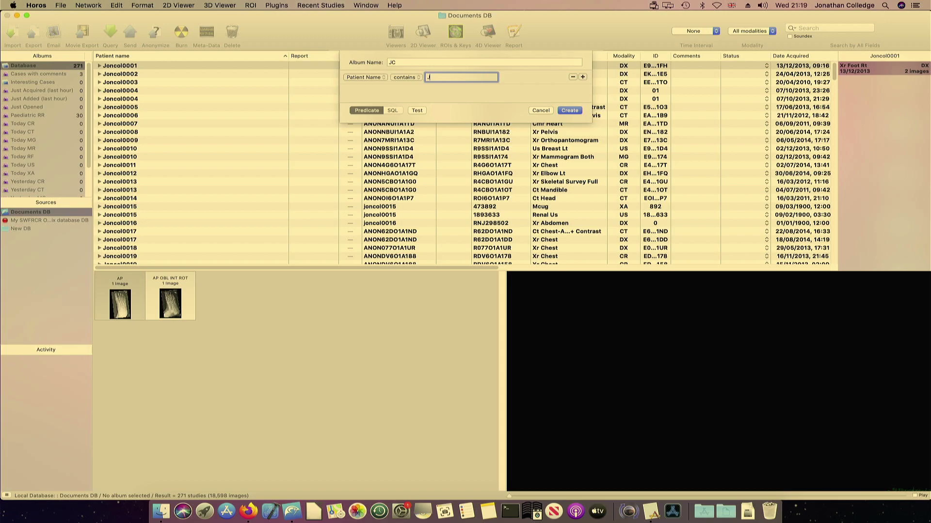
text(Joncol)
click(570, 110)
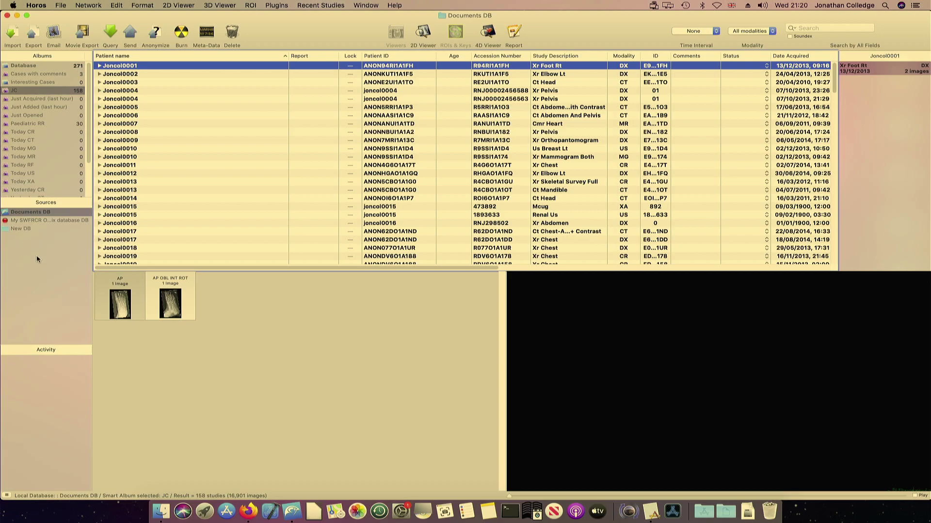
Switch to New DB to view its 36 imported studies.
click(28, 229)
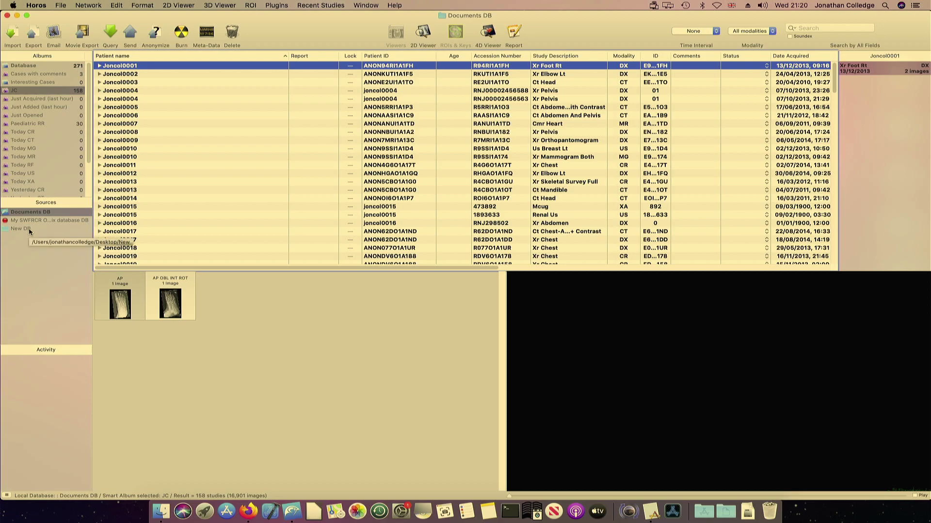